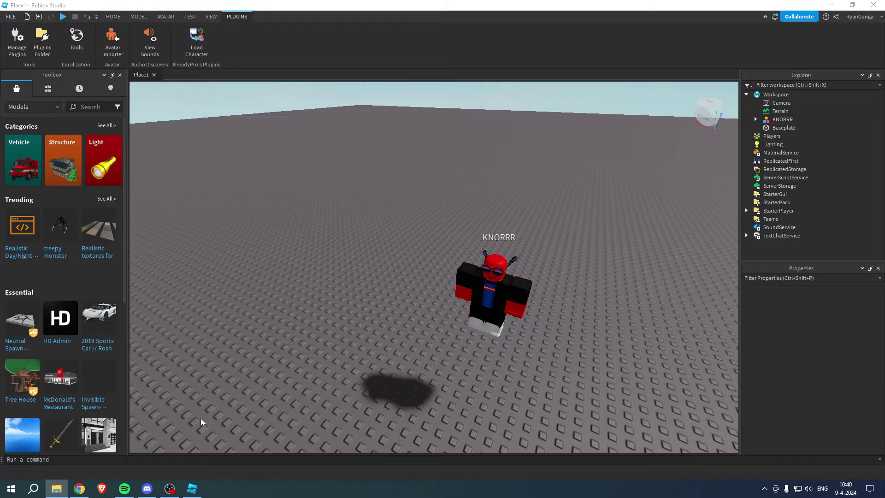
Hide the Toolbox window and show it again.
left_click(79, 488)
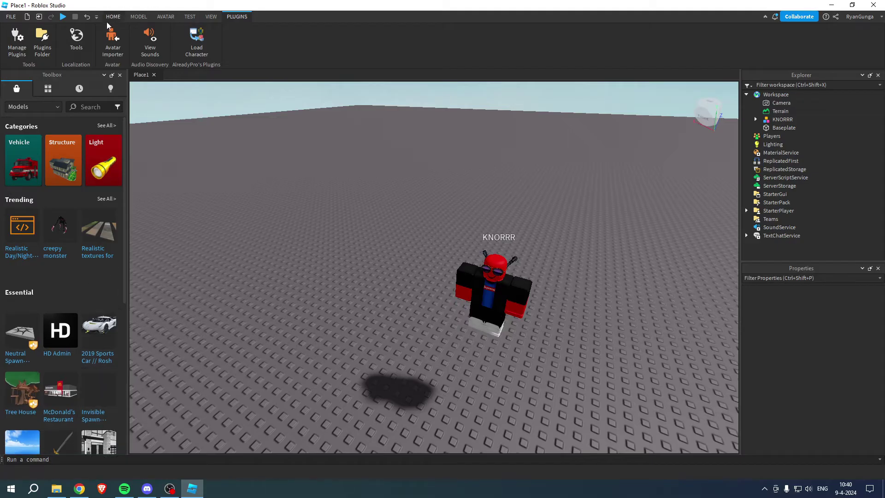
left_click(211, 17)
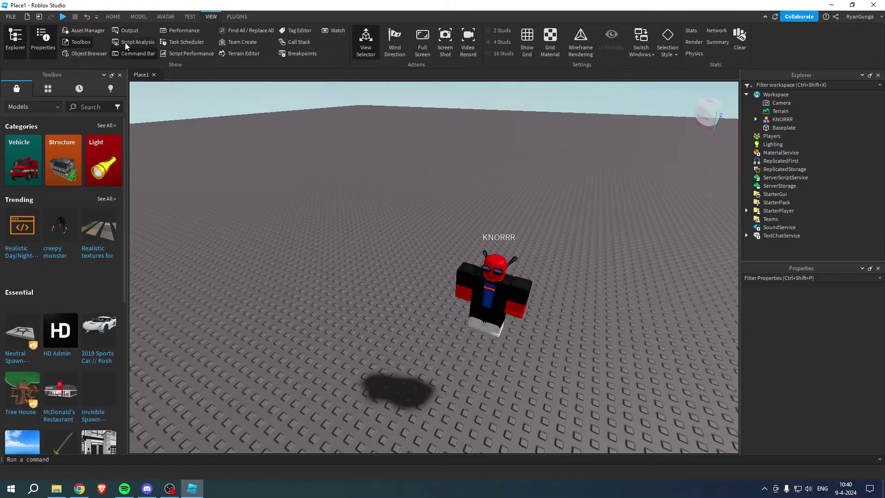
left_click(83, 43)
left_click(82, 43)
left_click(82, 42)
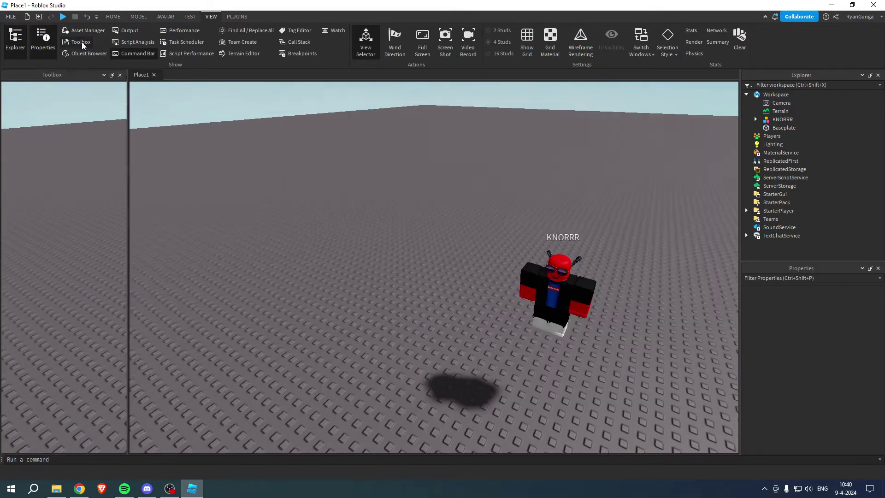
left_click(82, 42)
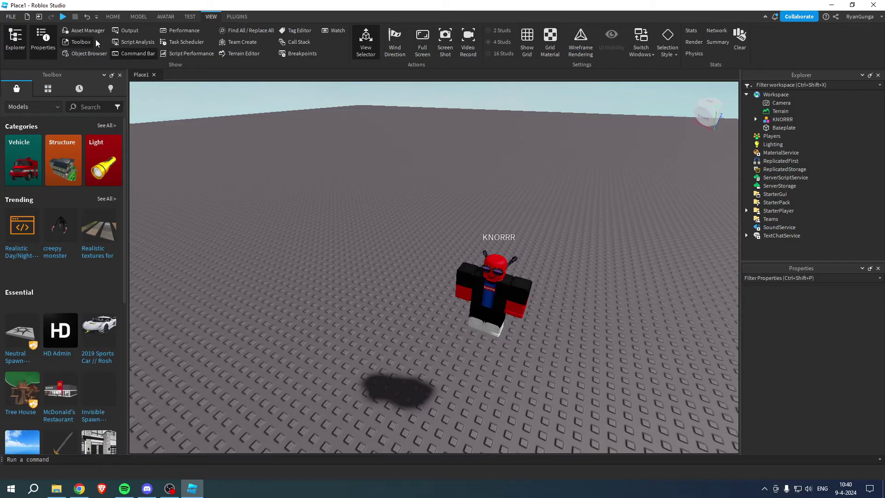
Insert the AvatarEditor model from My Models in the Toolbox inventory and confirm its included scripts.
left_click(48, 89)
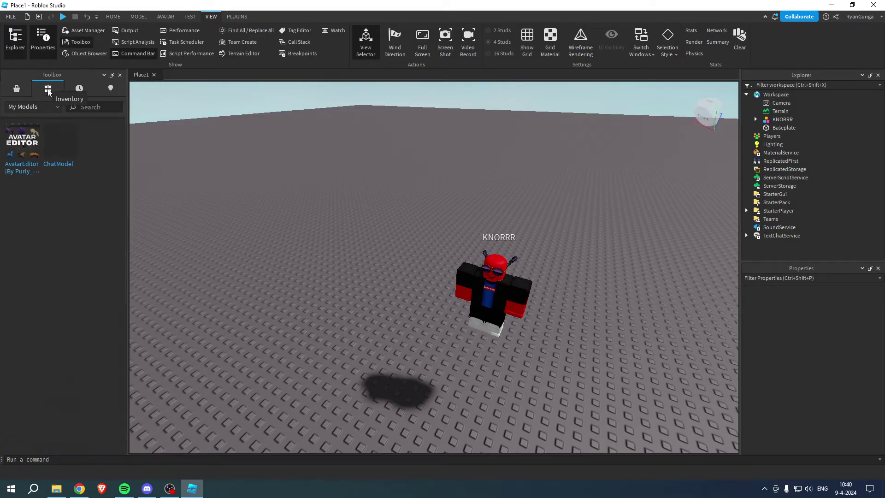
left_click(31, 106)
left_click(31, 116)
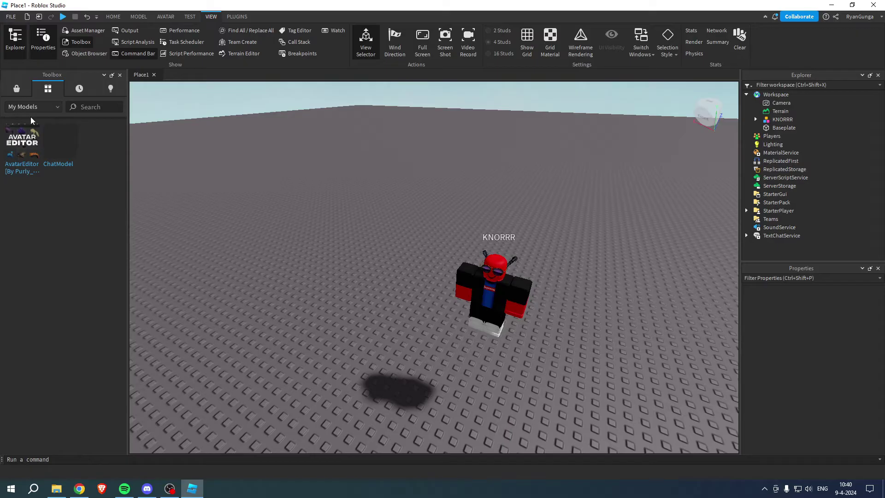
left_click(28, 147)
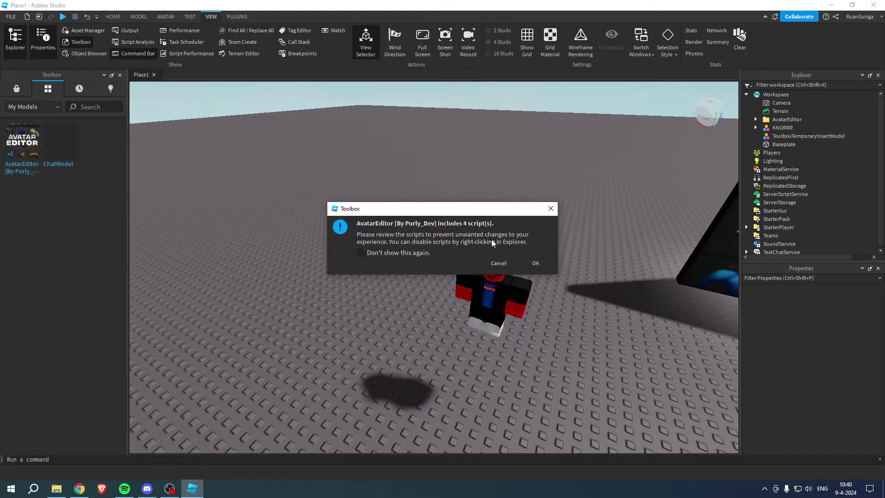
left_click(533, 262)
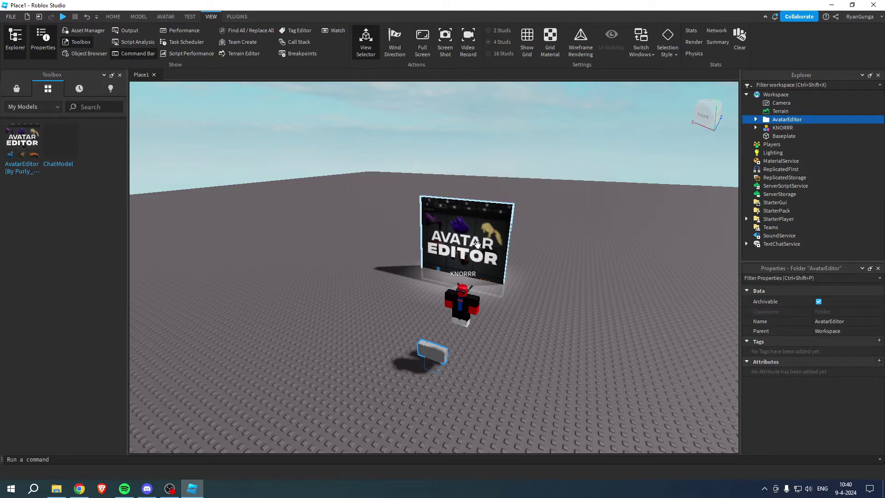
Delete the ThumbnailCamera and Read This objects from the AvatarEditor folder.
left_click(755, 119)
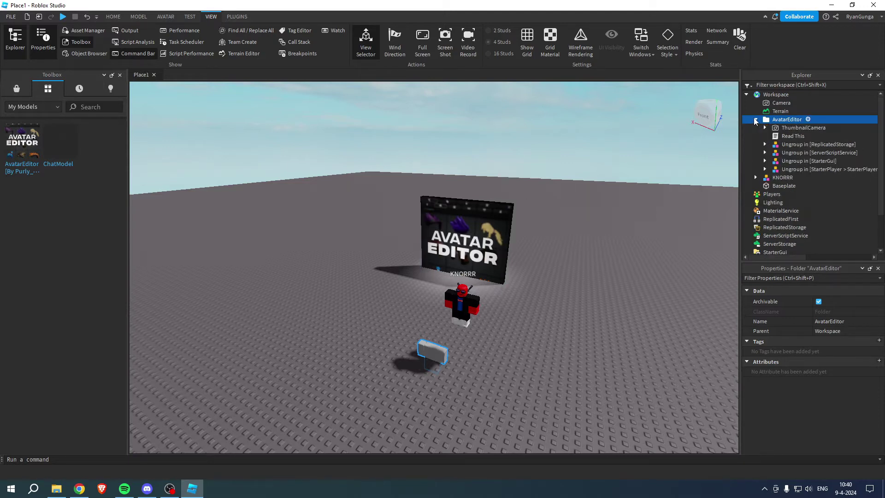
right_click(802, 130)
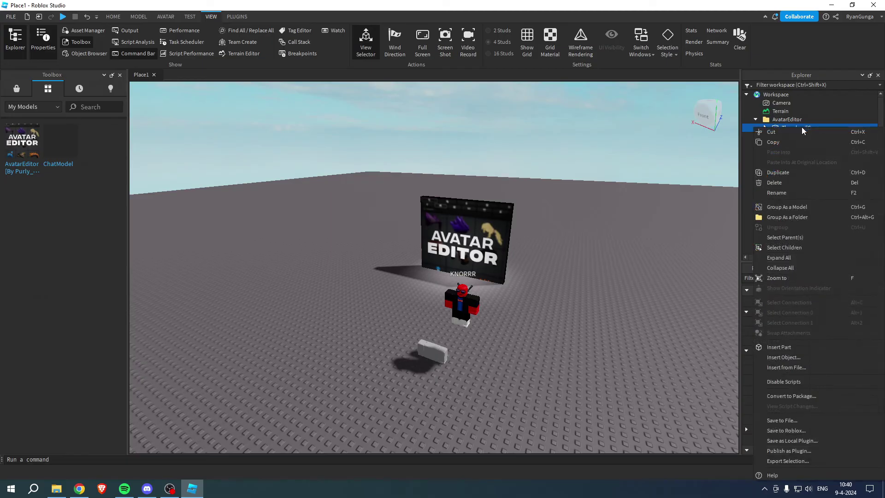
left_click(774, 183)
right_click(787, 131)
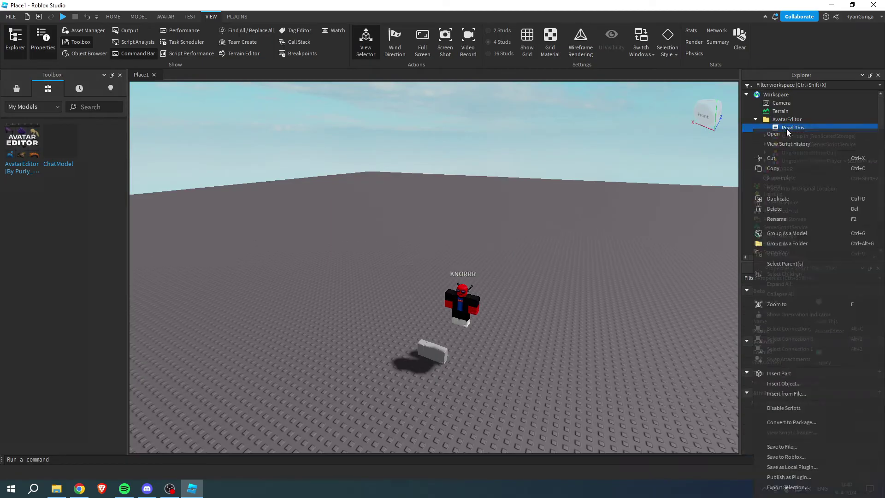
left_click(777, 209)
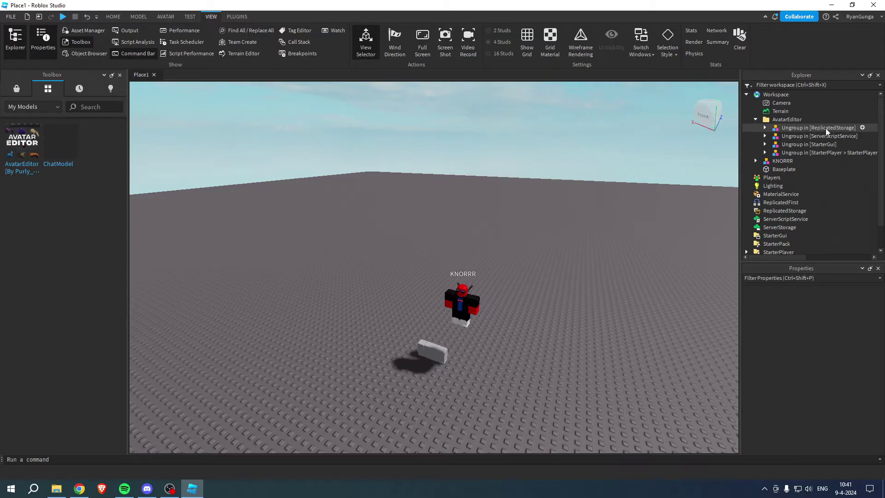
Move the "Ungroup in [ReplicatedStorage]" model from the AvatarEditor folder into ReplicatedStorage and ungroup it.
scroll(830, 139, "down", 1)
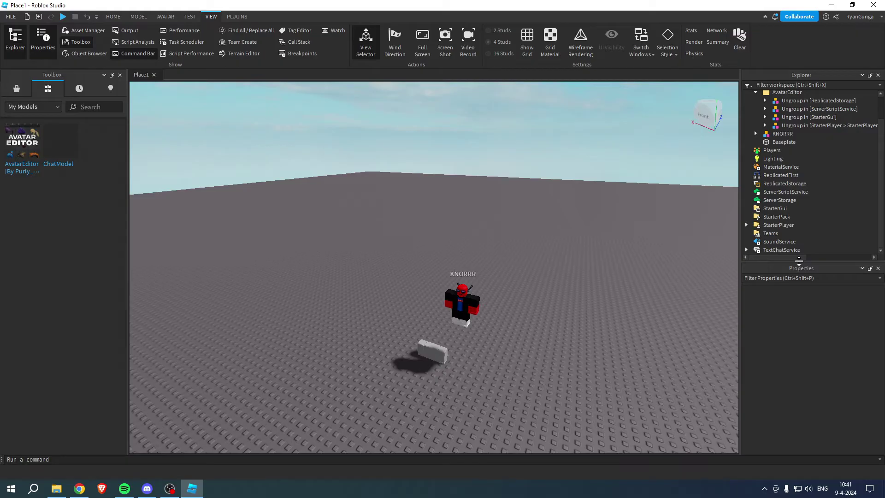
left_click_drag(799, 261, 800, 354)
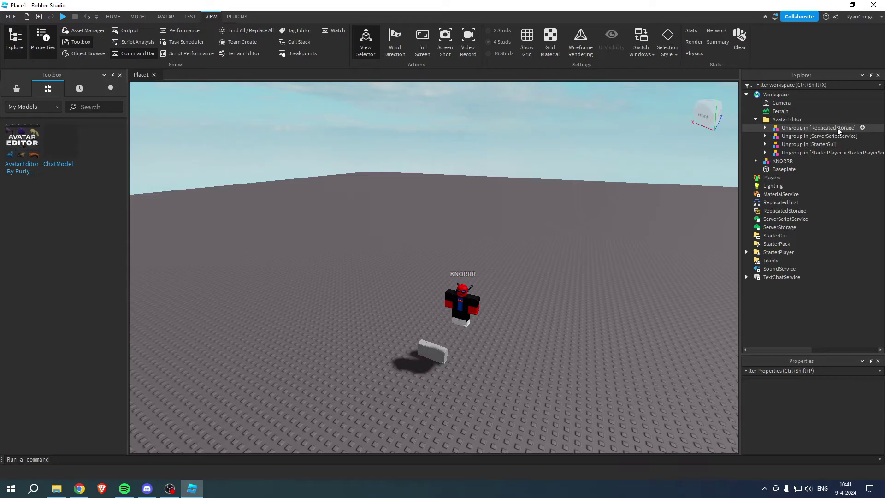
left_click_drag(796, 127, 827, 211)
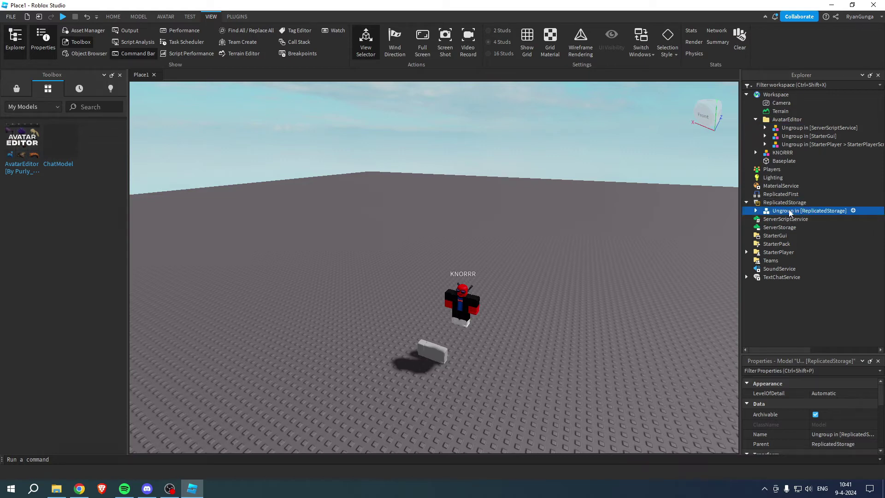
right_click(789, 212)
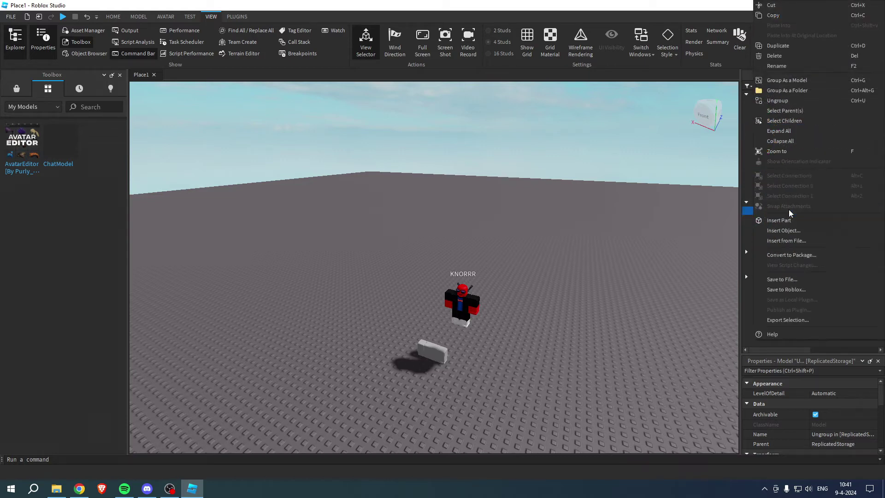
left_click(778, 101)
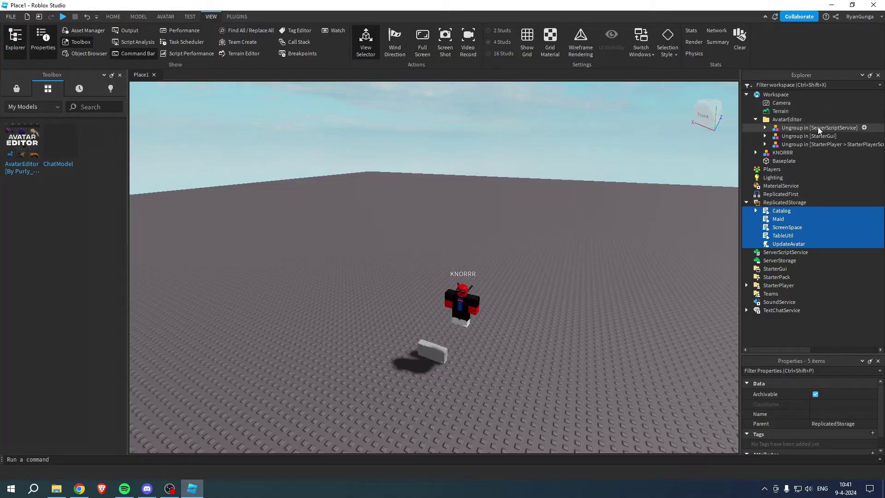
Move the "Ungroup in [ServerScriptService]" model into ServerScriptService and ungroup it.
left_click_drag(817, 130, 807, 253)
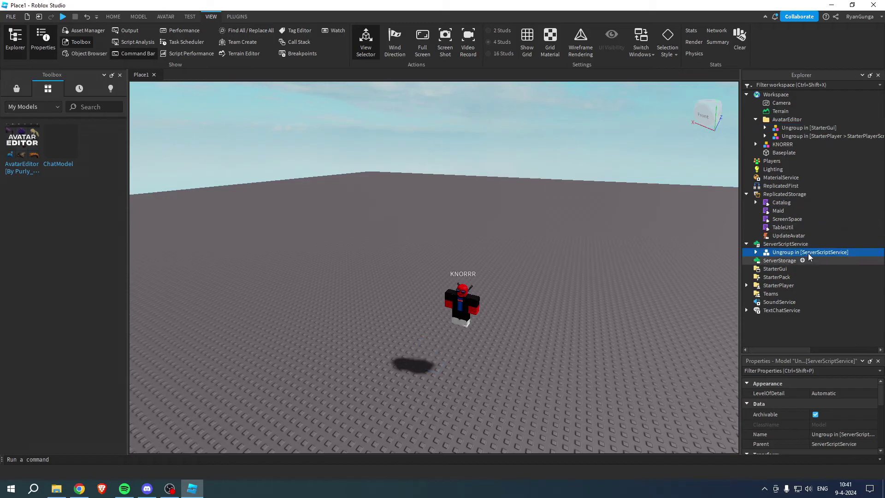
right_click(797, 254)
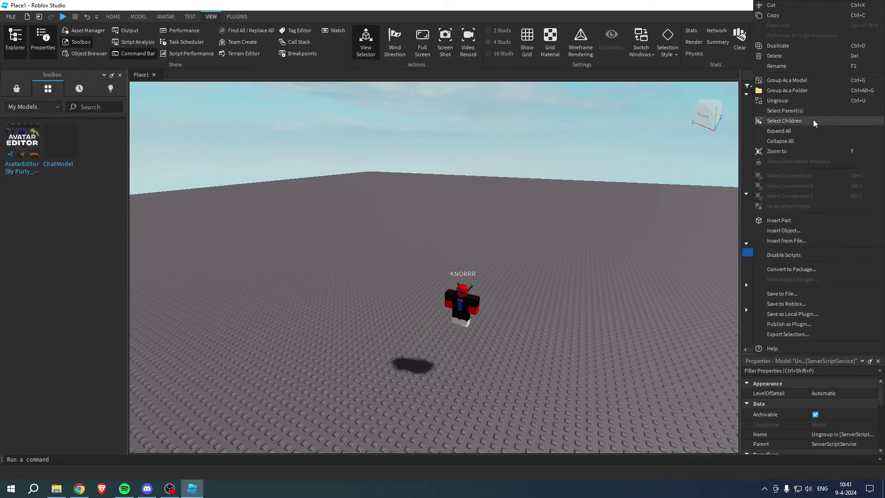
left_click(790, 100)
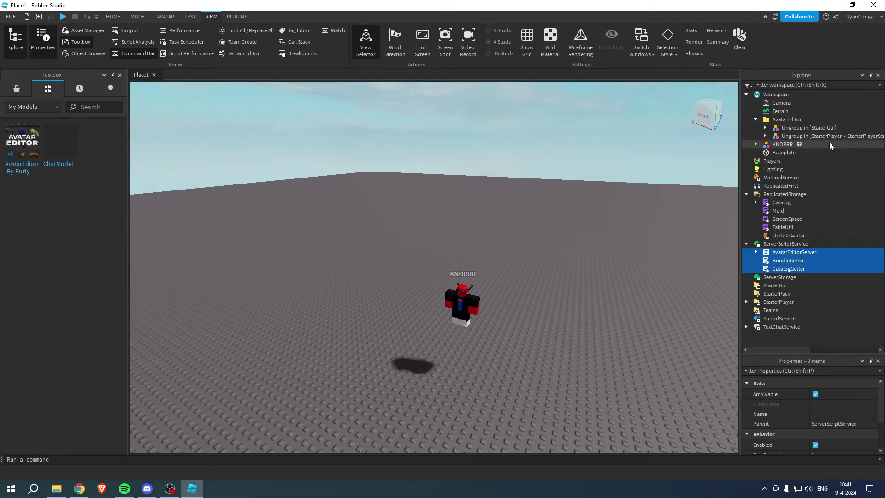
Move the "Ungroup in [StarterGui]" model into StarterGui and ungroup it.
left_click_drag(795, 127, 776, 285)
right_click(779, 286)
left_click(778, 100)
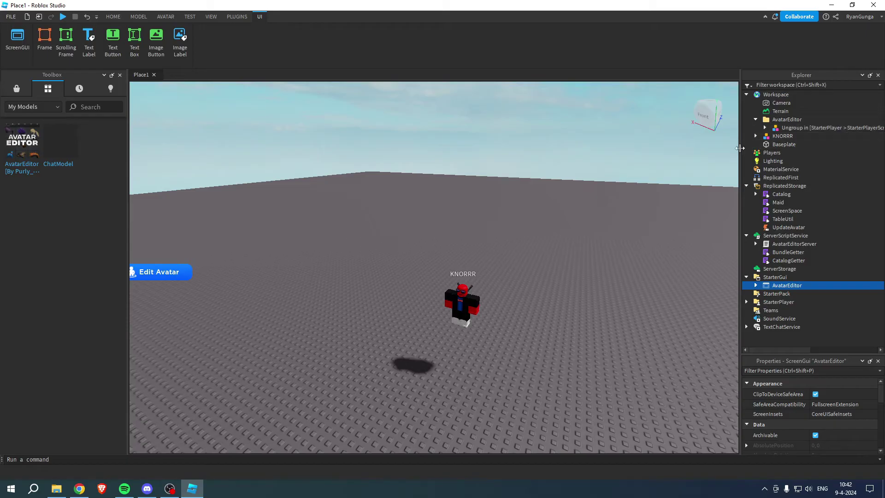
Move the remaining "Ungroup in [StarterPlayer > StarterPlayerScripts]" model into StarterPlayerScripts under StarterPlayer and ungroup it.
left_click_drag(740, 148, 719, 148)
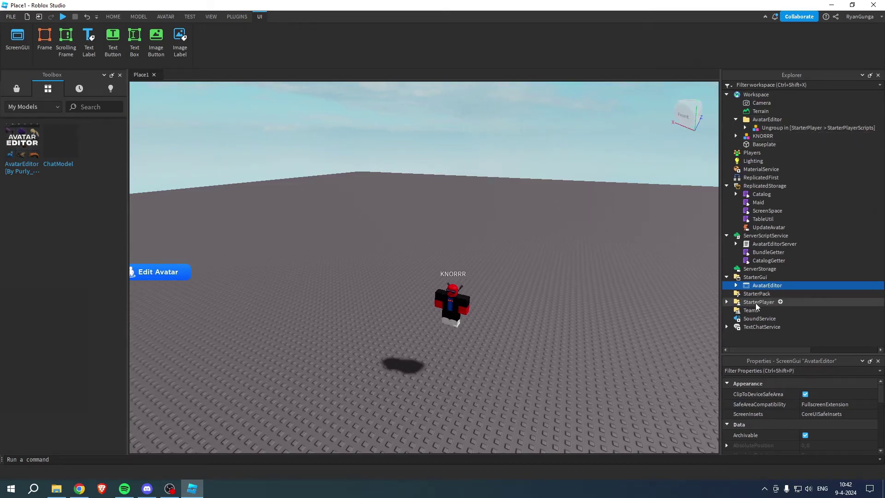
left_click(727, 303)
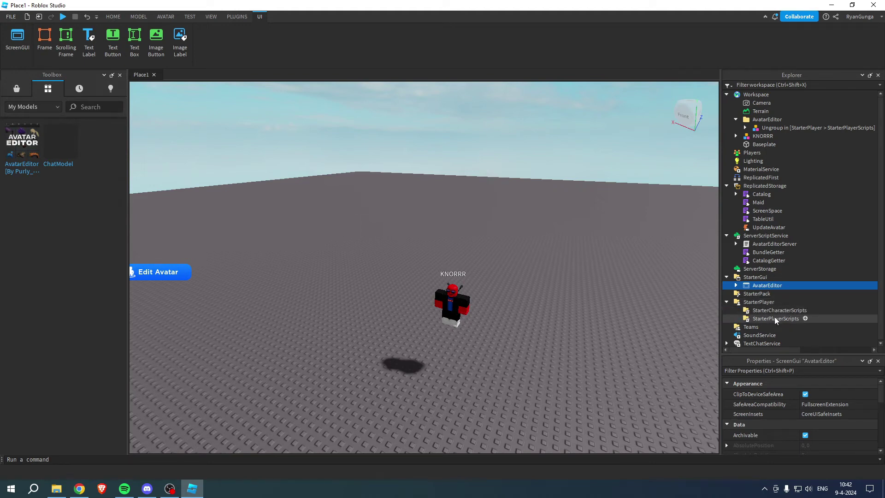
left_click_drag(772, 129, 779, 320)
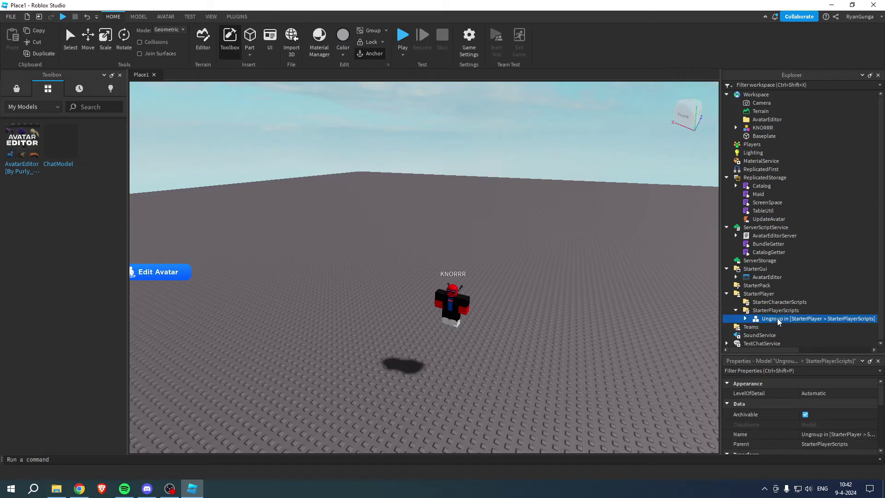
right_click(776, 320)
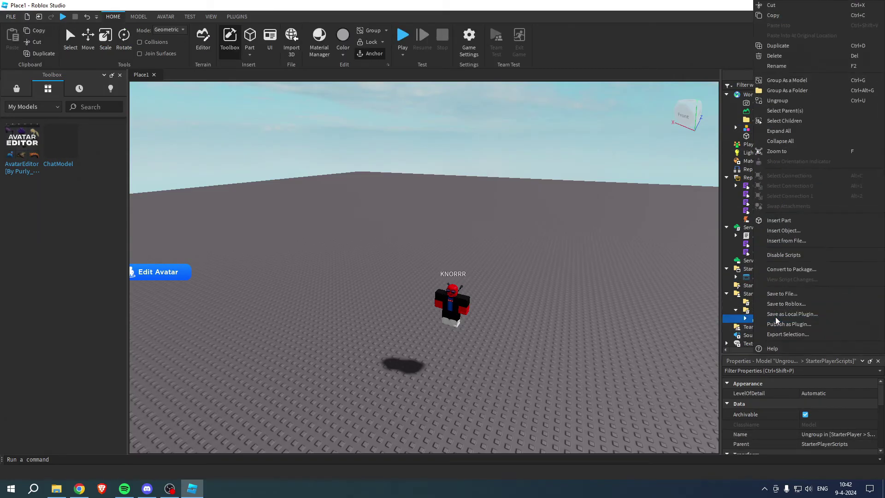
left_click(789, 101)
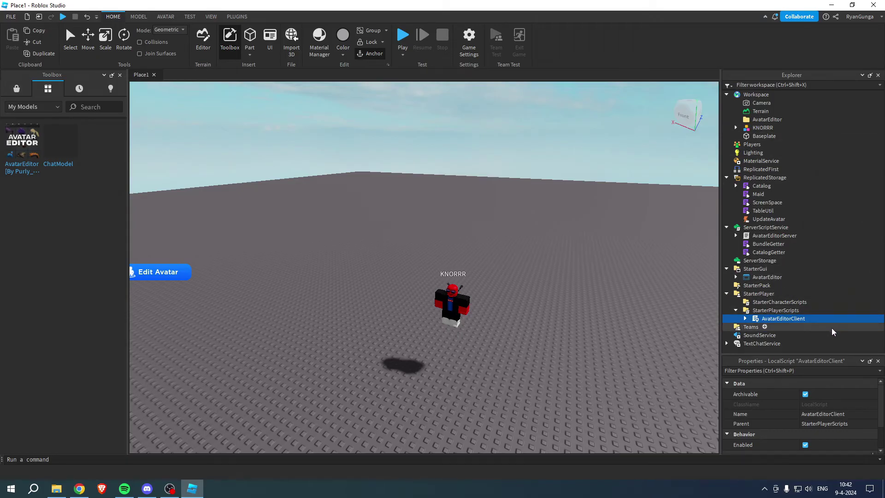
Start a play test of the place and walk the character around the baseplate.
key("alt+v")
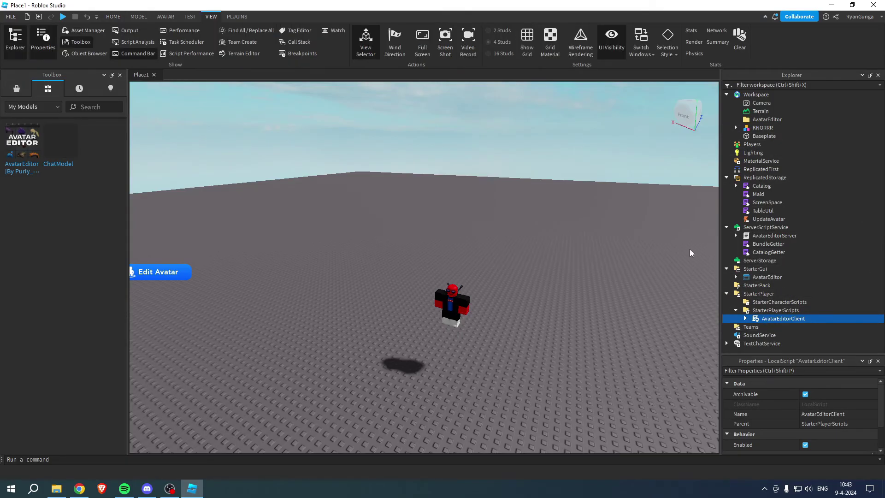
left_click(116, 17)
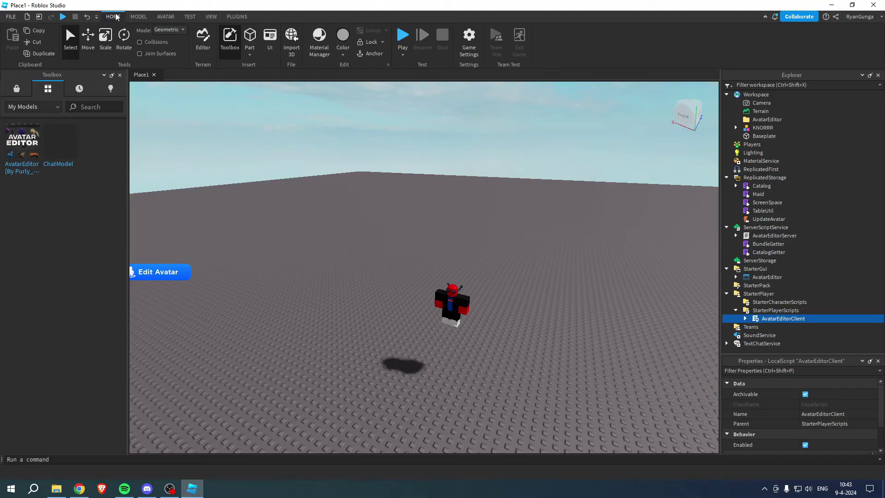
left_click(403, 37)
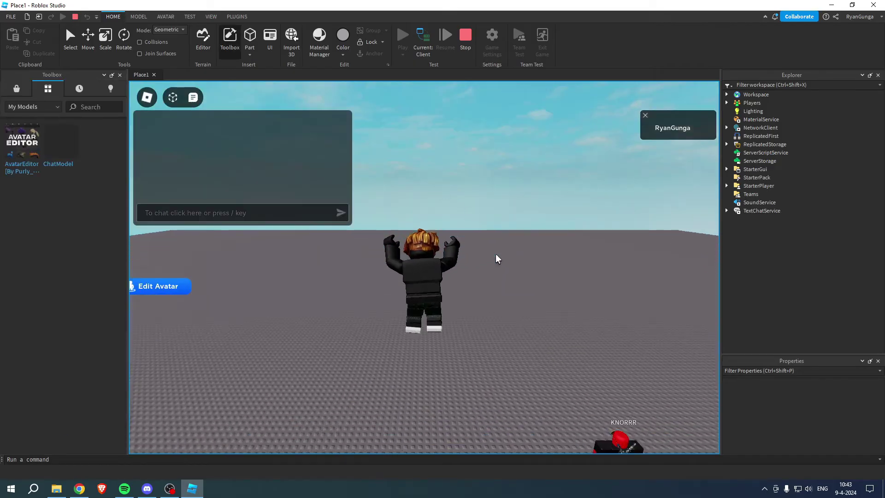
key("a")
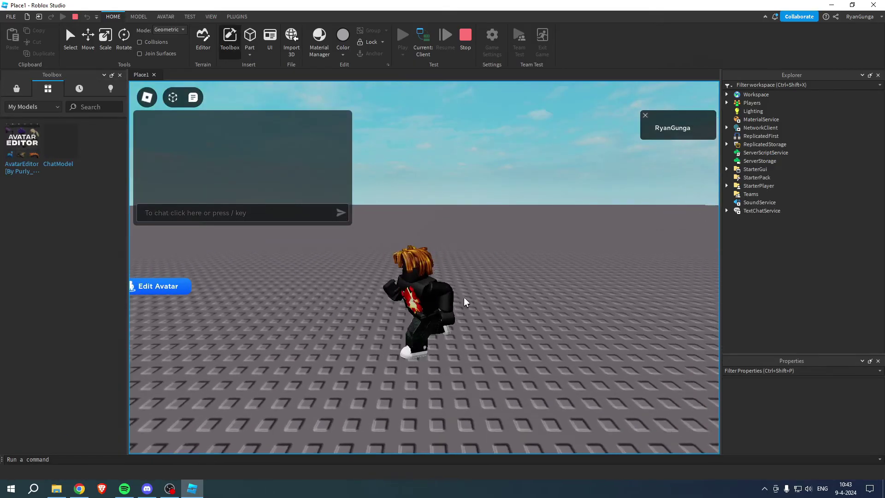
key("s")
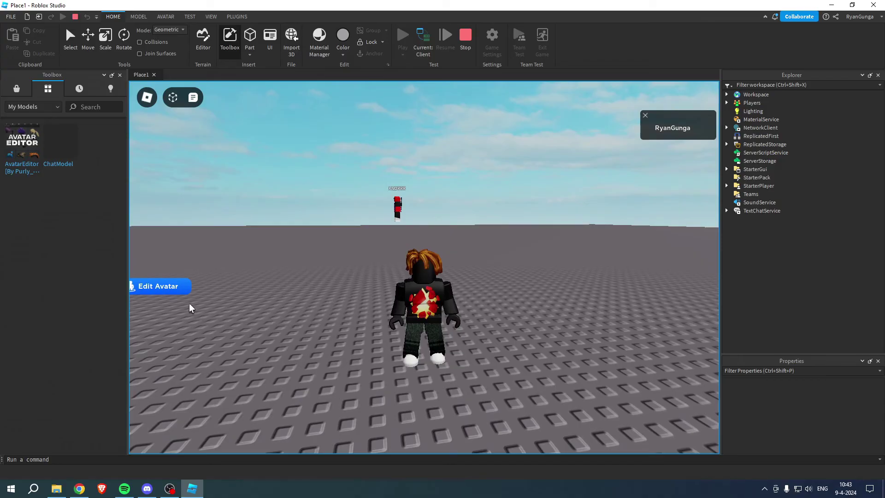
Open the in-game avatar editor and browse the hair catalog.
left_click(158, 291)
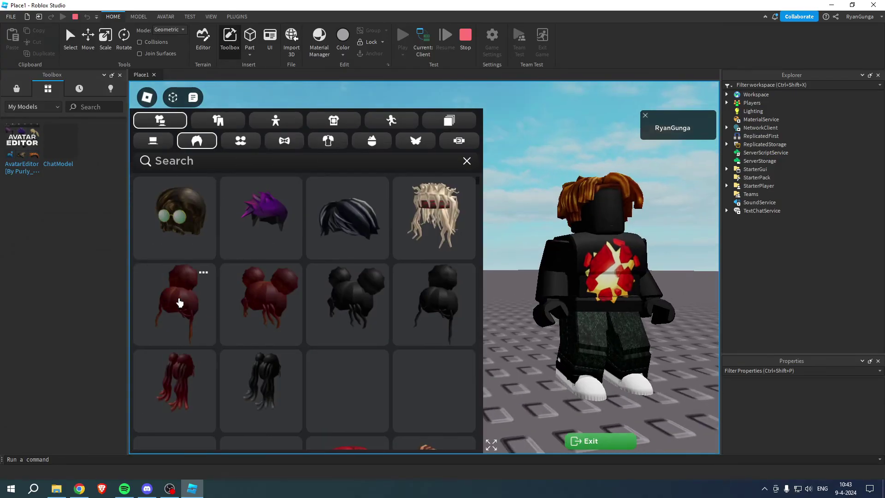
scroll(357, 336, "down", 5)
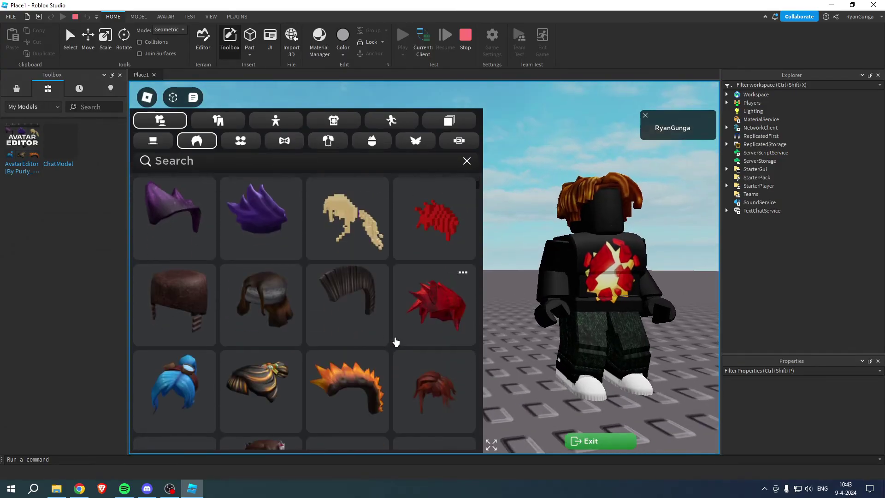
scroll(397, 341, "down", 3)
scroll(396, 340, "down", 3)
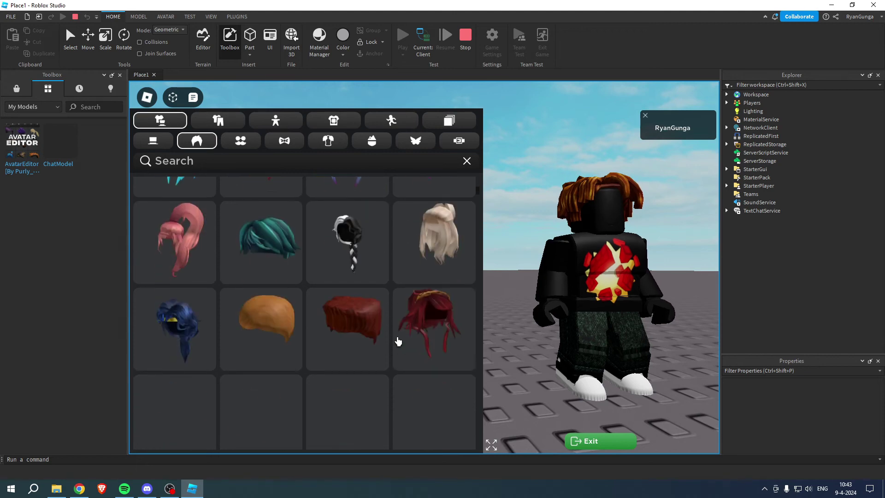
scroll(397, 340, "up", 6)
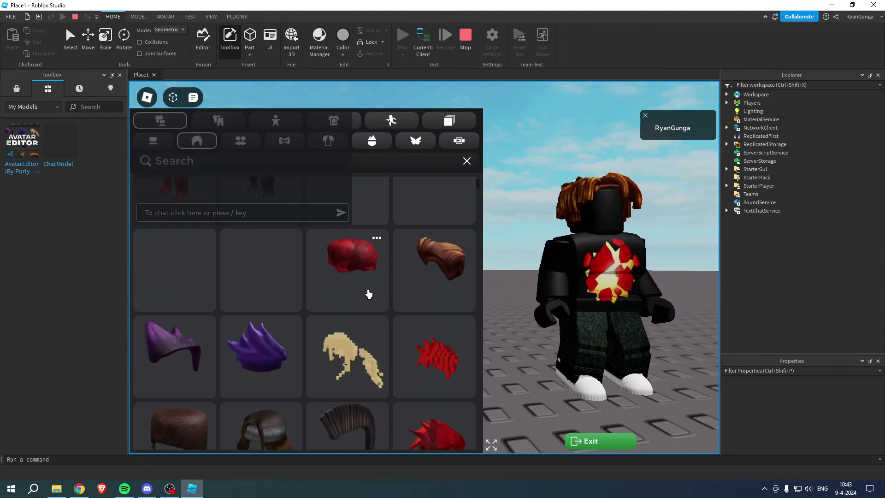
Clear the chat window that overlaps the avatar editor and switch the catalog to the clothing category.
left_click(147, 97)
left_click(147, 97)
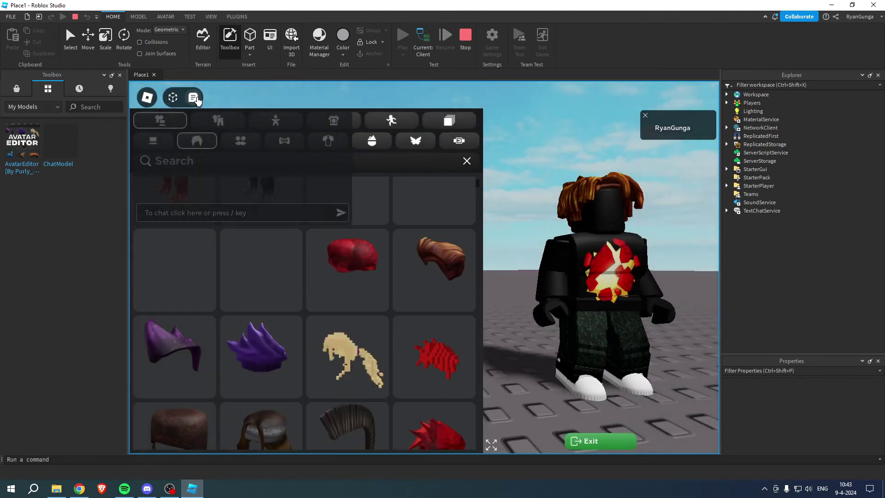
left_click(226, 119)
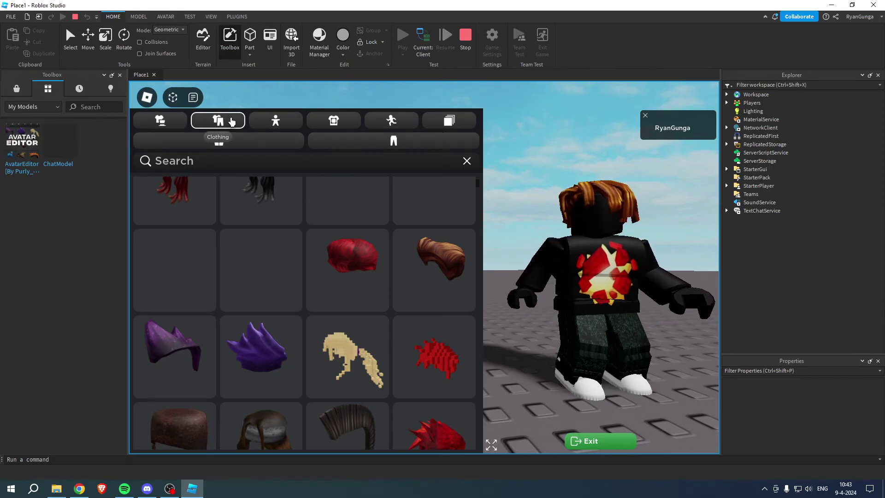
Return to the accessories category and equip the light blue and white pixel wings from the back accessories.
scroll(285, 203, "up", 3)
left_click(160, 120)
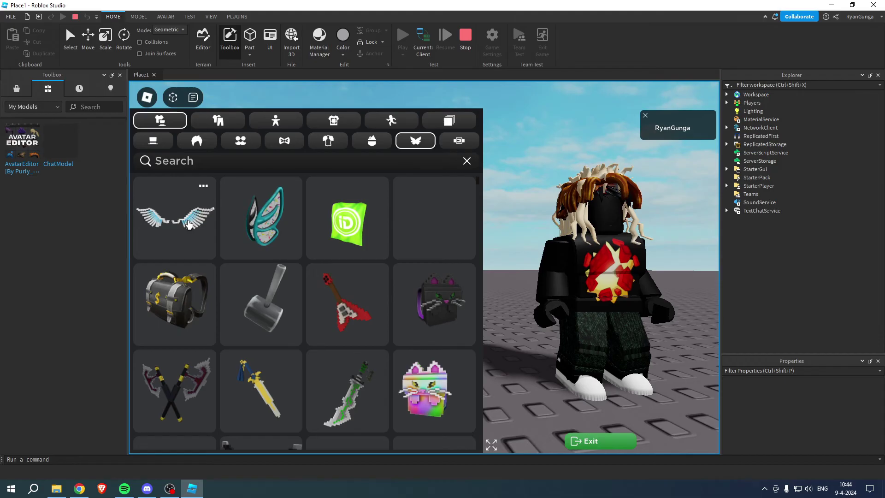
left_click(188, 225)
Try on the teal butterfly wing and the green cape, and remove both from the avatar.
left_click(261, 221)
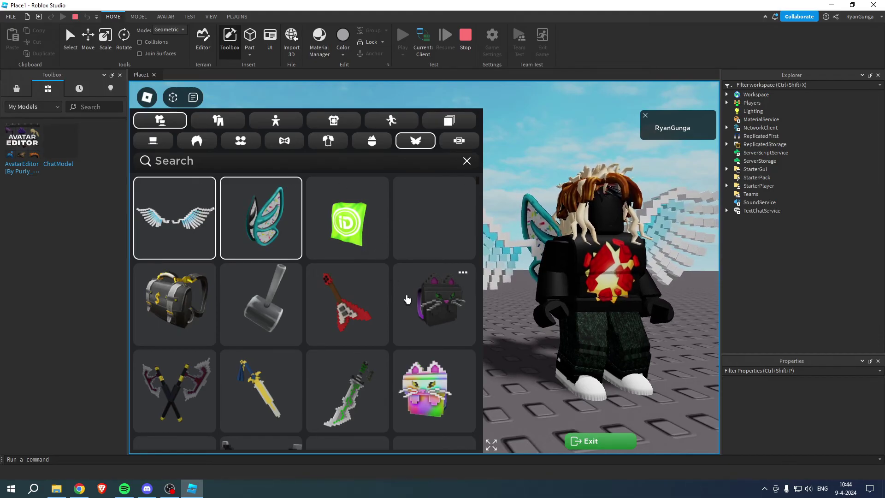
left_click(340, 217)
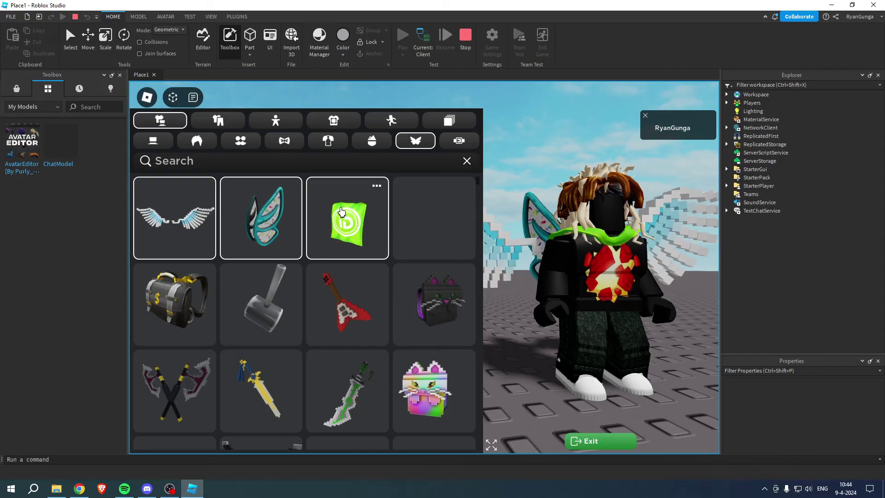
left_click(341, 212)
left_click(252, 225)
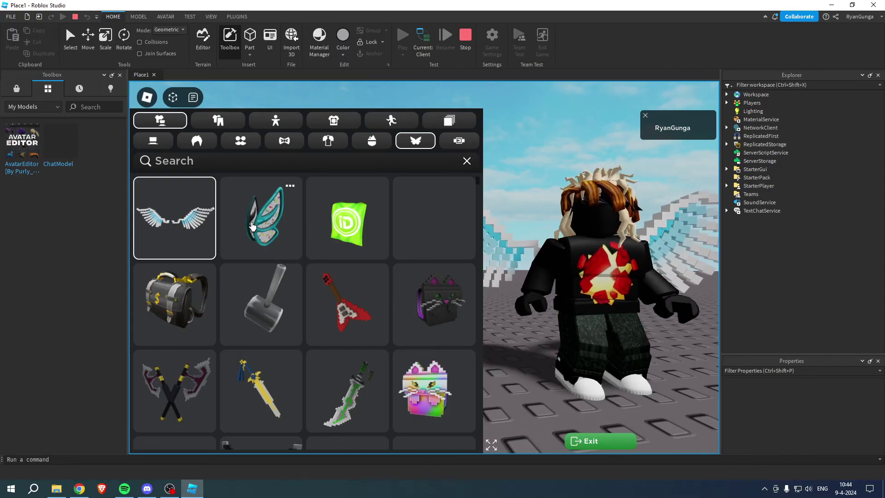
Browse the jump animations in the avatar editor's animation category.
left_click(391, 119)
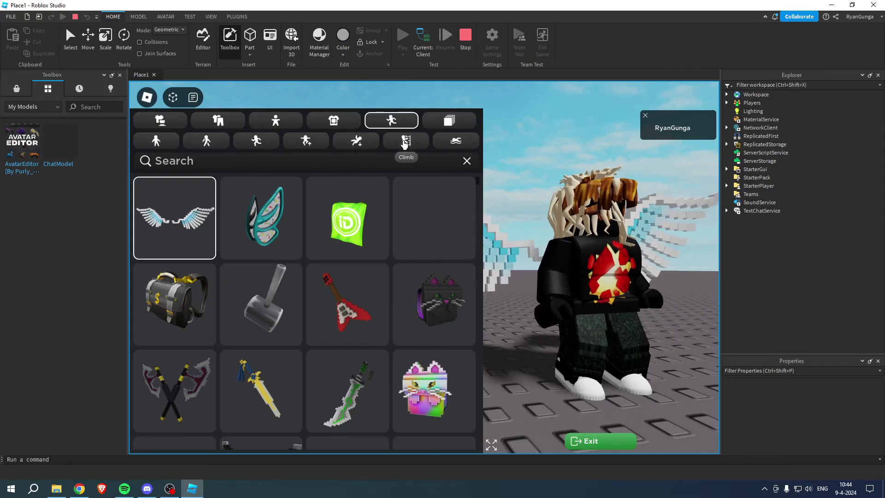
left_click(306, 142)
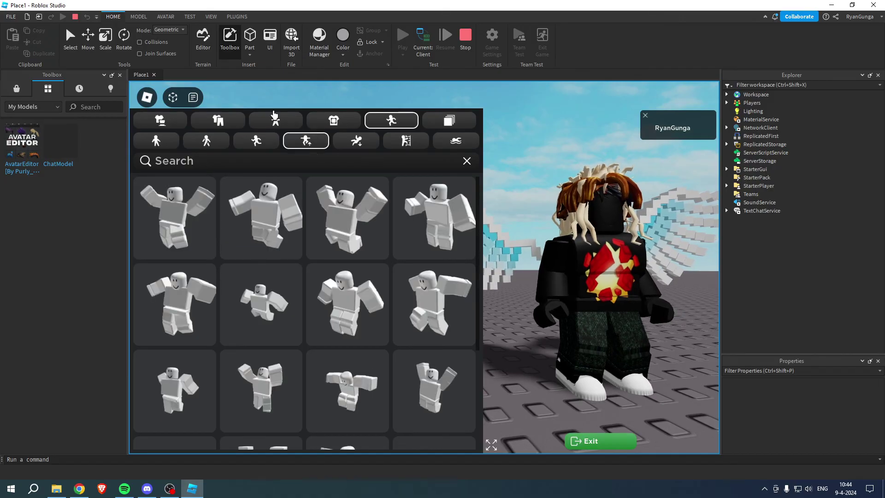
Try the brown jacket torso from the body parts and replace it with the blue checkered torso beside it.
left_click(276, 121)
left_click(257, 143)
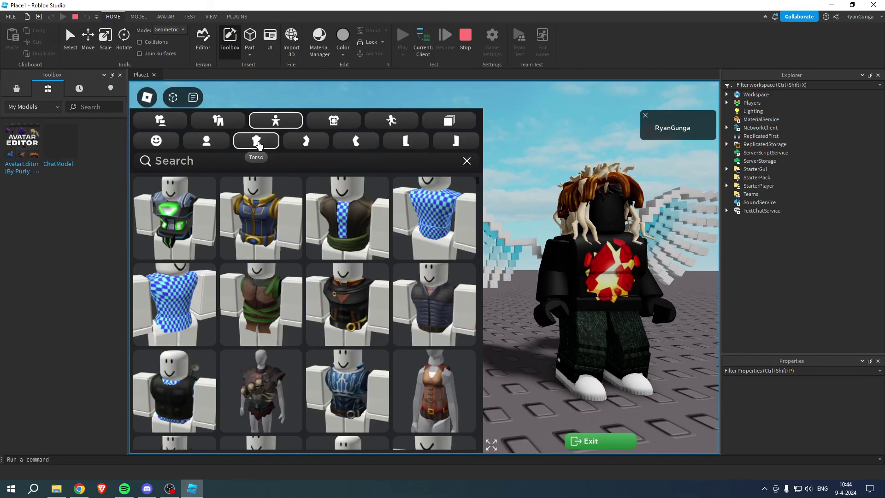
left_click(338, 224)
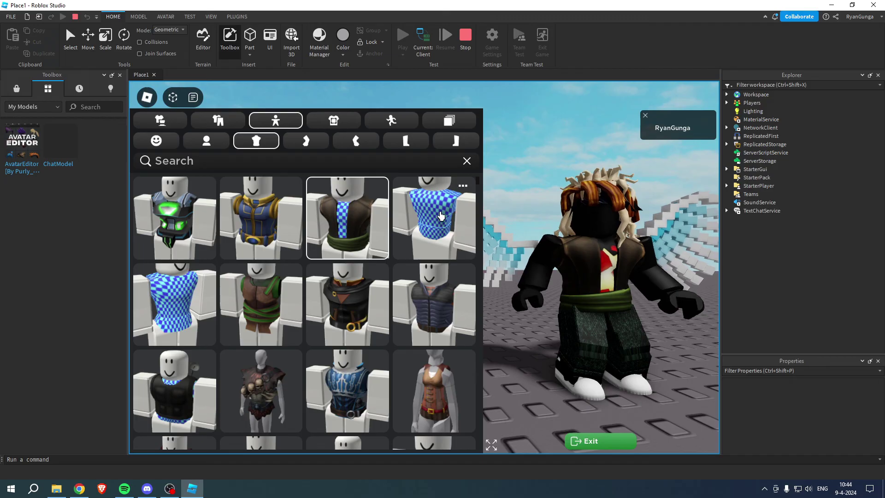
left_click(437, 217)
Equip the plain black long-sleeved shirt and the blue denim shorts from the clothing category.
left_click(218, 121)
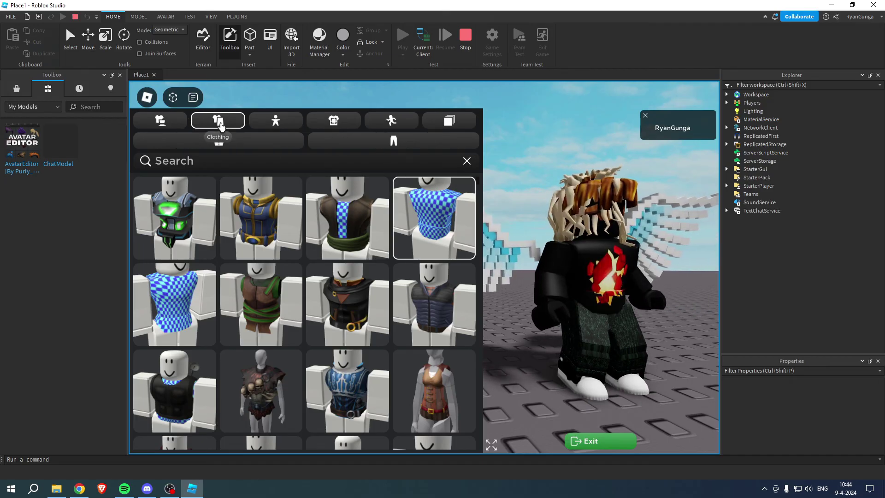
left_click(218, 141)
scroll(320, 227, "down", 3)
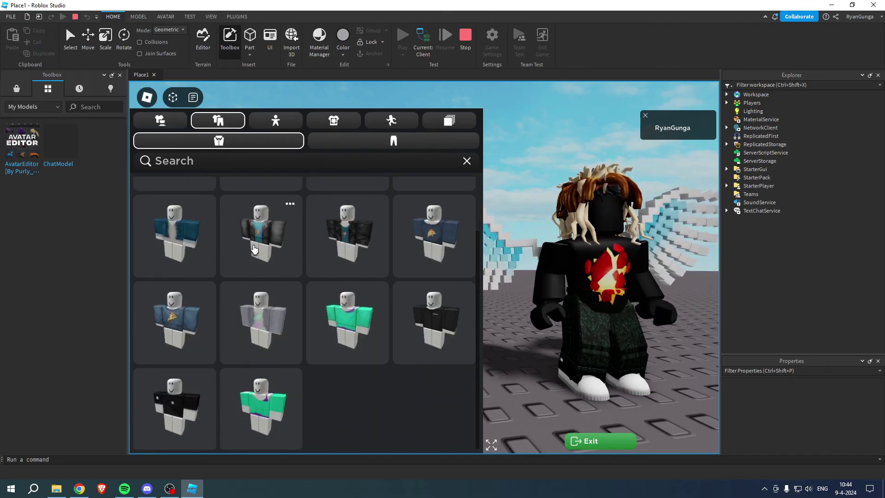
left_click(463, 332)
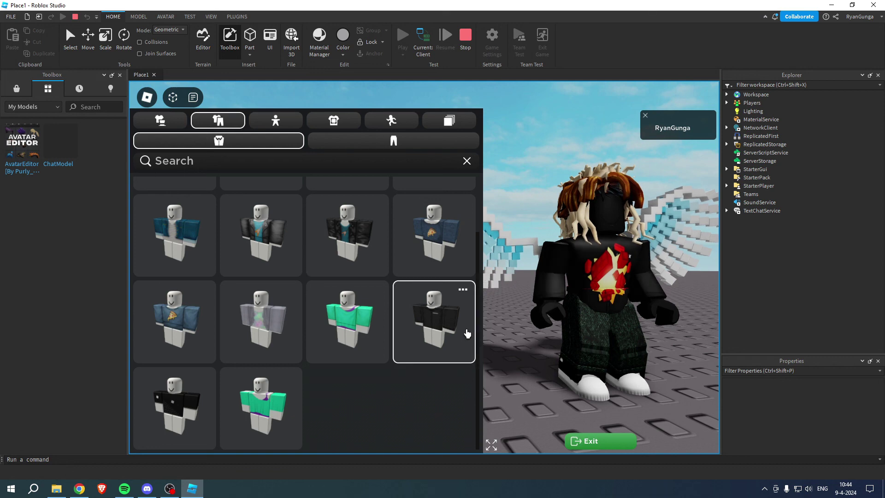
left_click(368, 143)
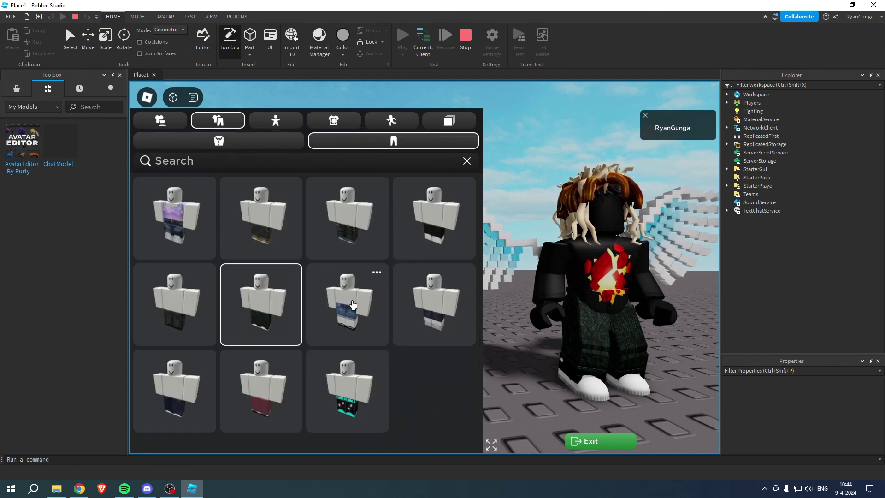
left_click(353, 306)
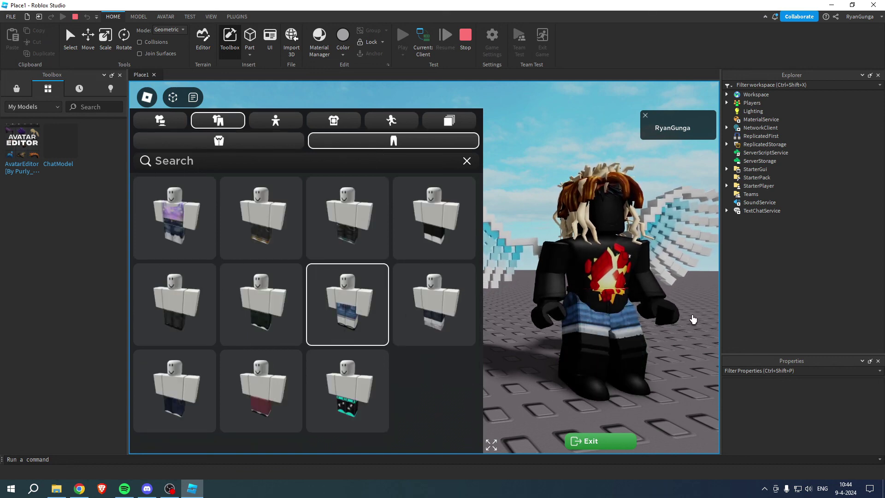